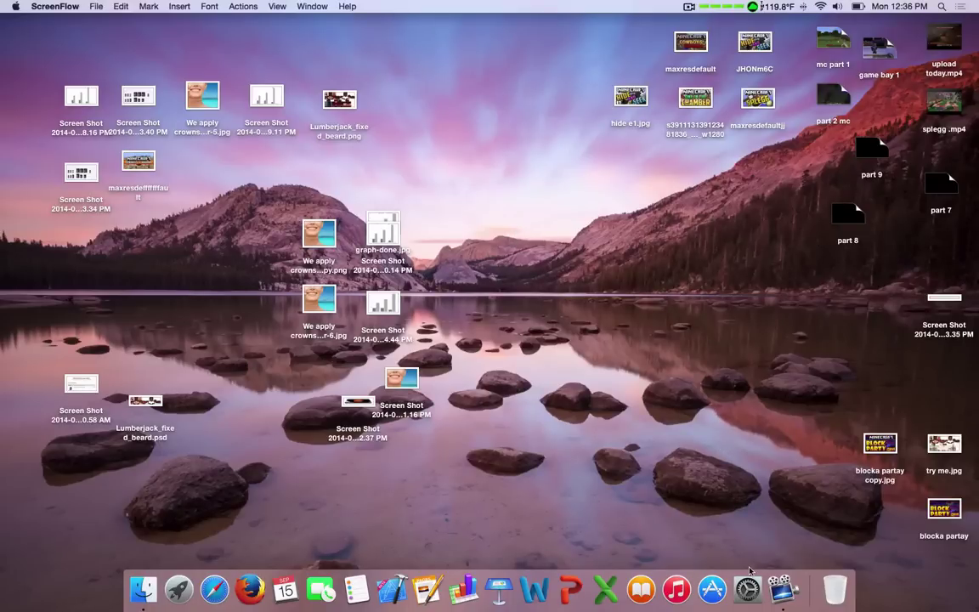
- Open System Preferences and toggle the Show All preference-pane grid on and off
click(747, 587)
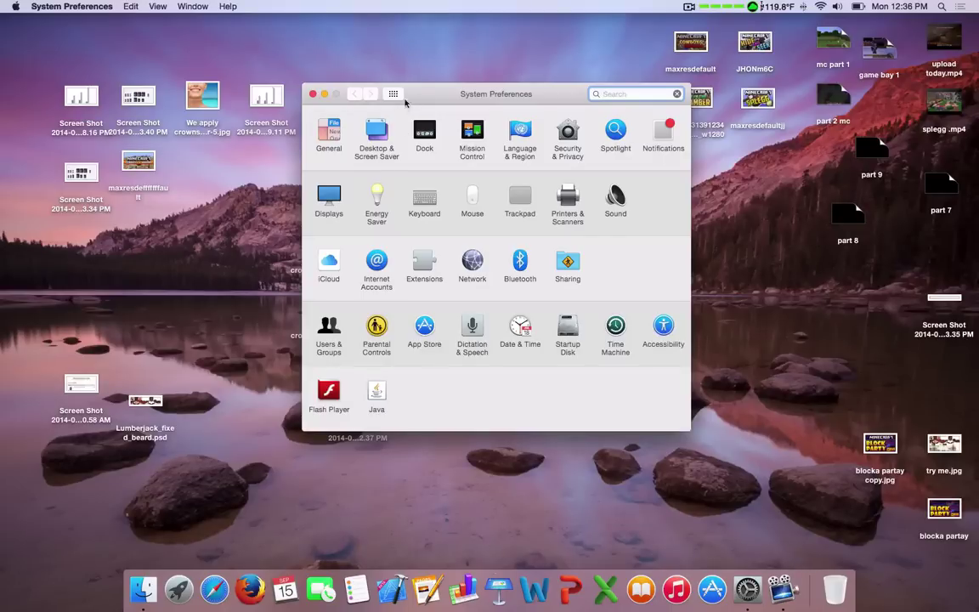
click(392, 94)
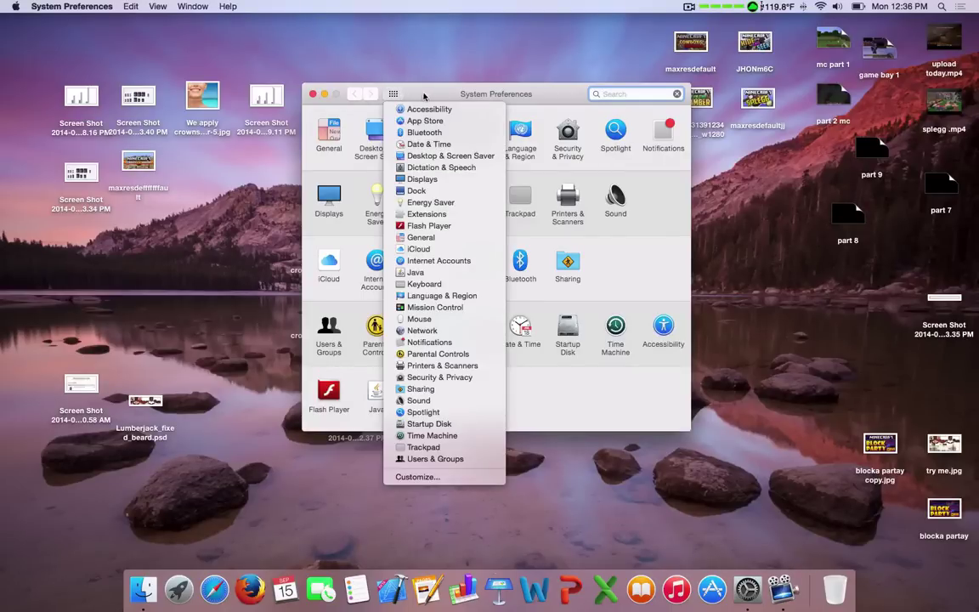
click(393, 93)
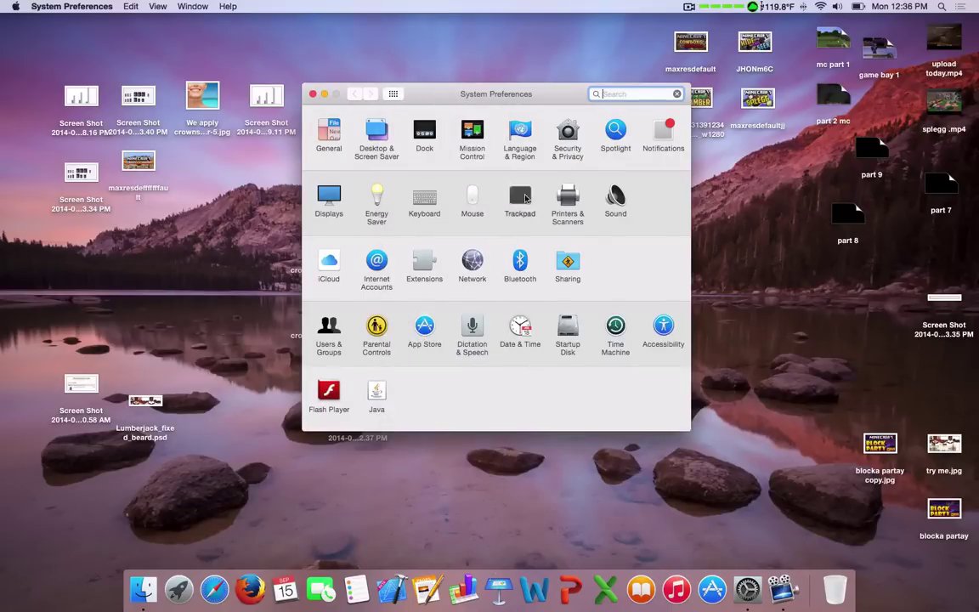
- Visit the Trackpad and Dock panes, return to the full grid, and nudge the window
click(472, 178)
click(393, 94)
click(416, 142)
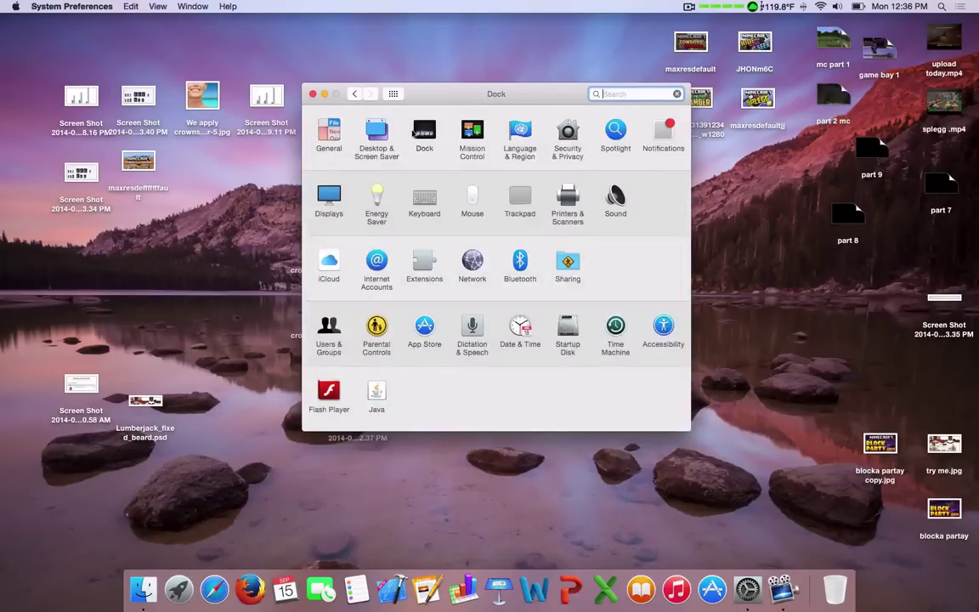
click(354, 93)
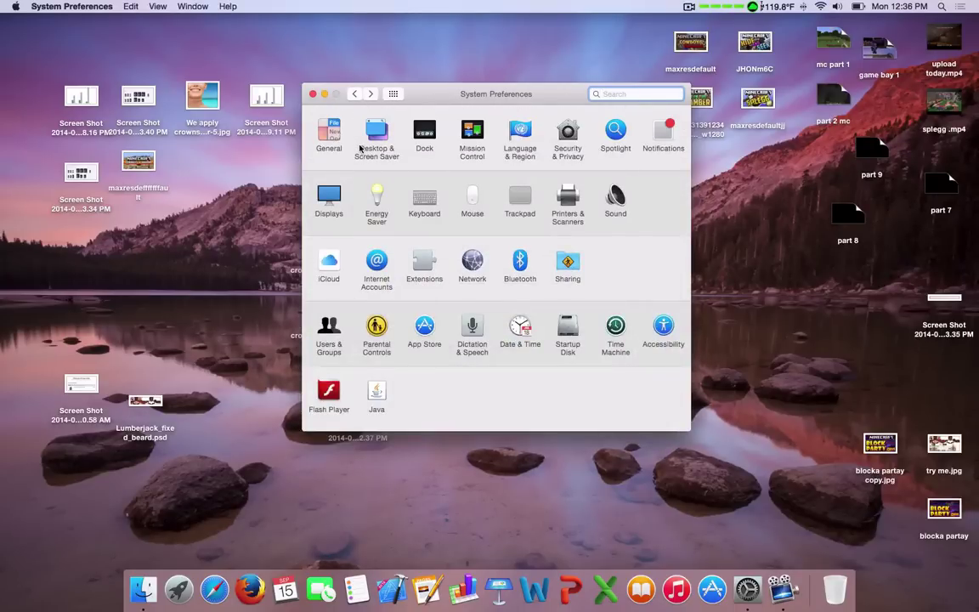
drag(478, 93, 483, 82)
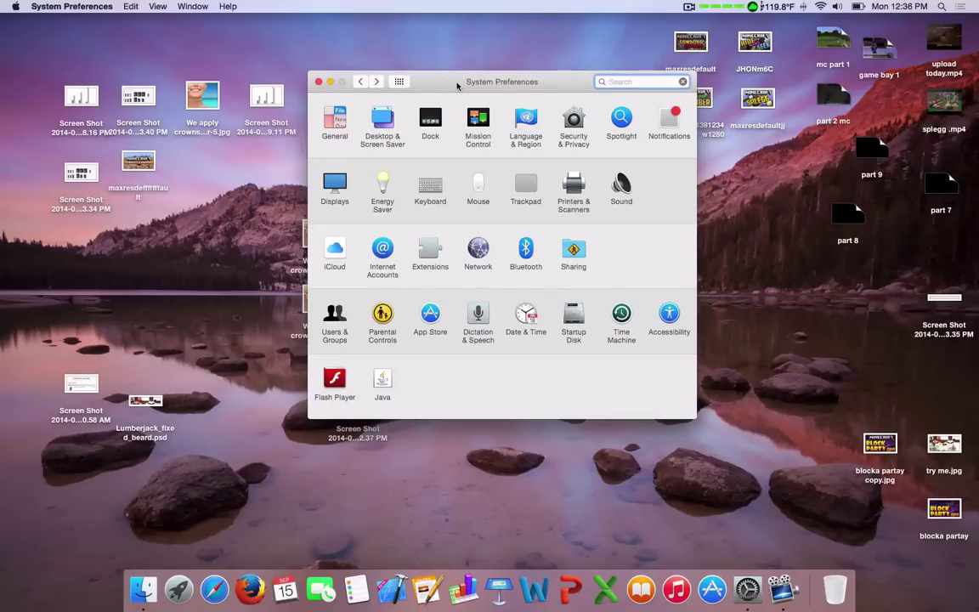
- Close System Preferences, view Layton's weather in Notification Center's Today panel, then dismiss it
click(318, 81)
click(961, 7)
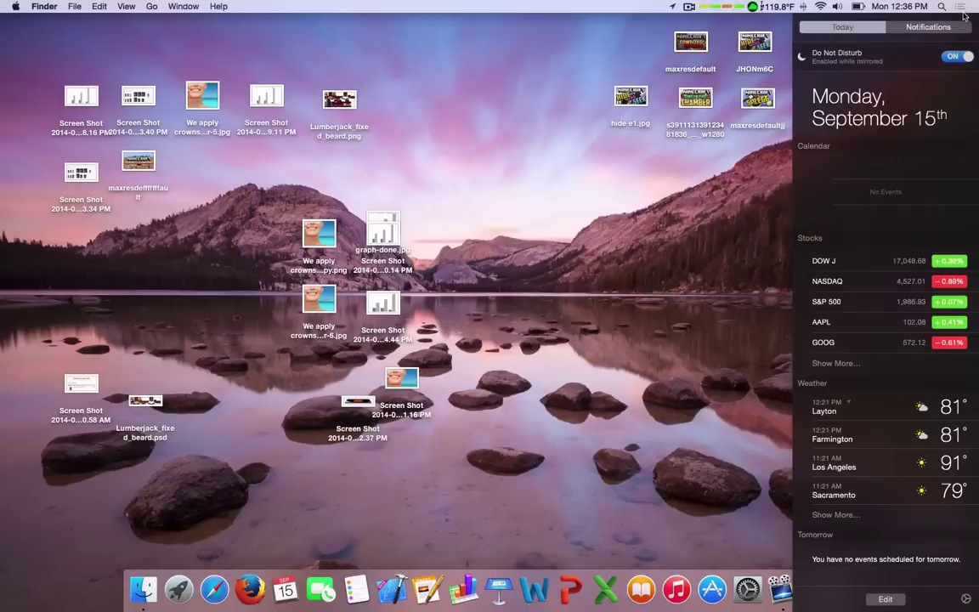
mouse_move(885, 420)
scroll(884, 419, down, 3)
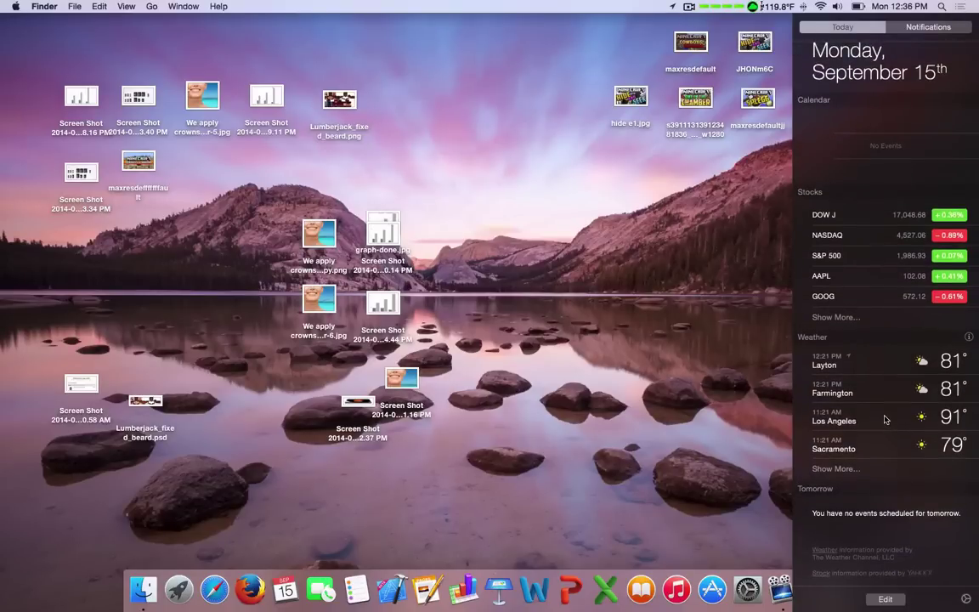
scroll(884, 419, up, 3)
scroll(885, 419, down, 3)
scroll(948, 429, up, 3)
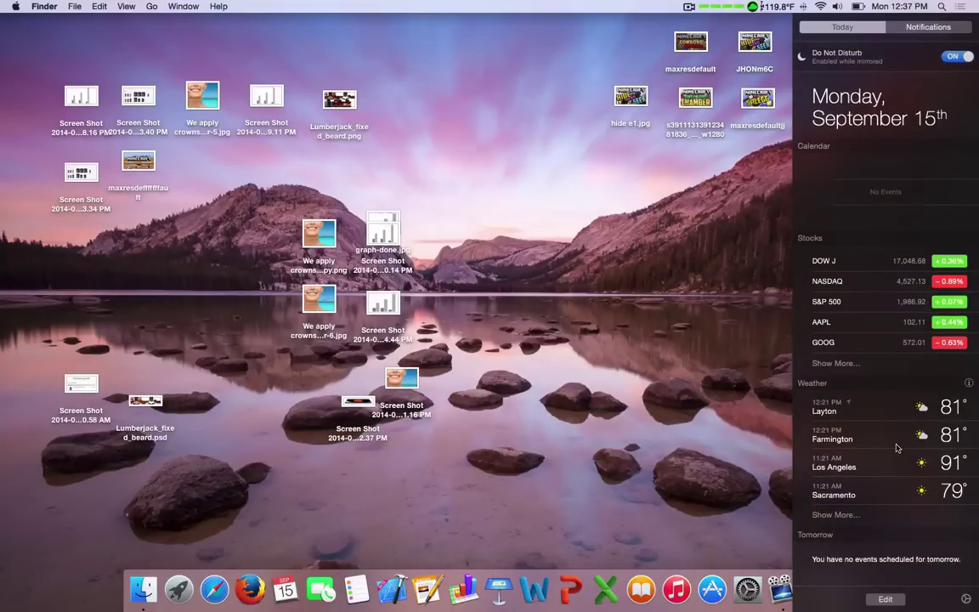
click(681, 436)
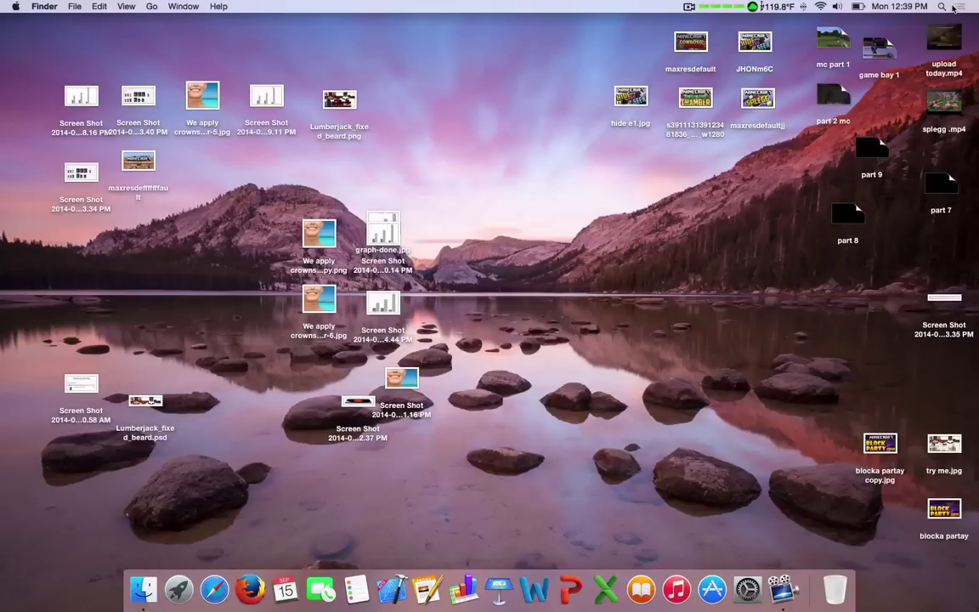
click(961, 6)
click(581, 278)
drag(517, 255, 577, 281)
drag(501, 238, 560, 258)
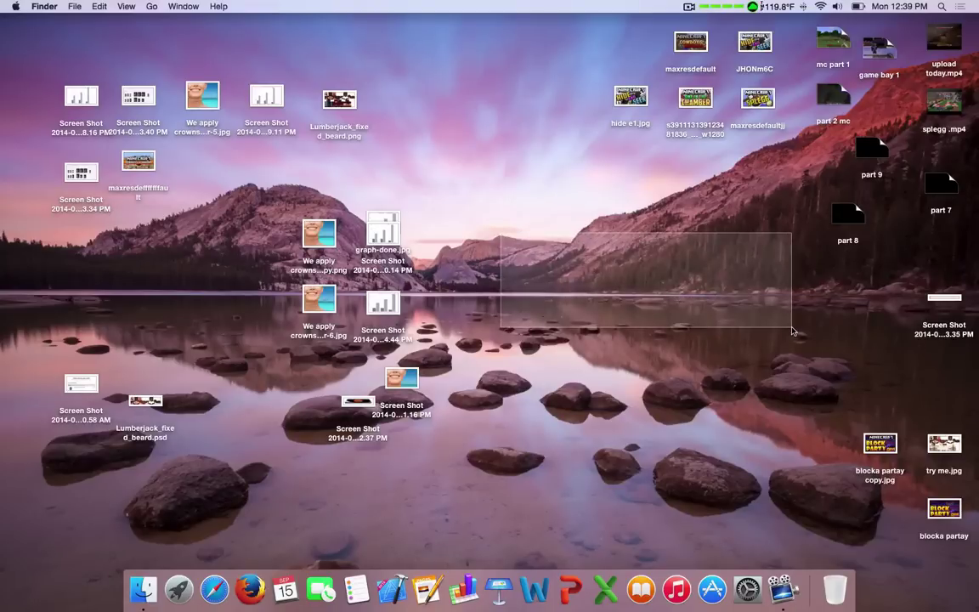
drag(666, 297, 718, 303)
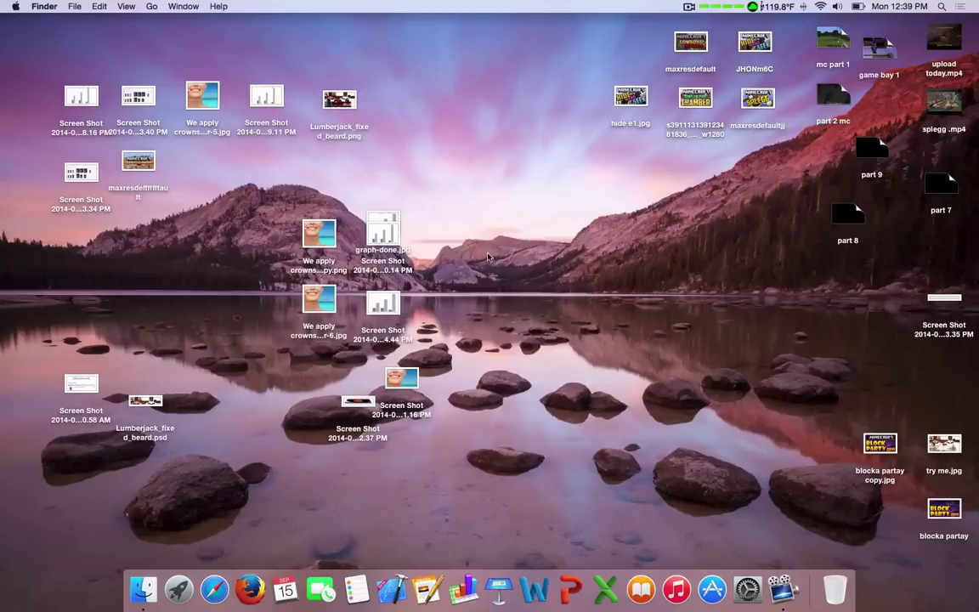
drag(406, 204, 549, 263)
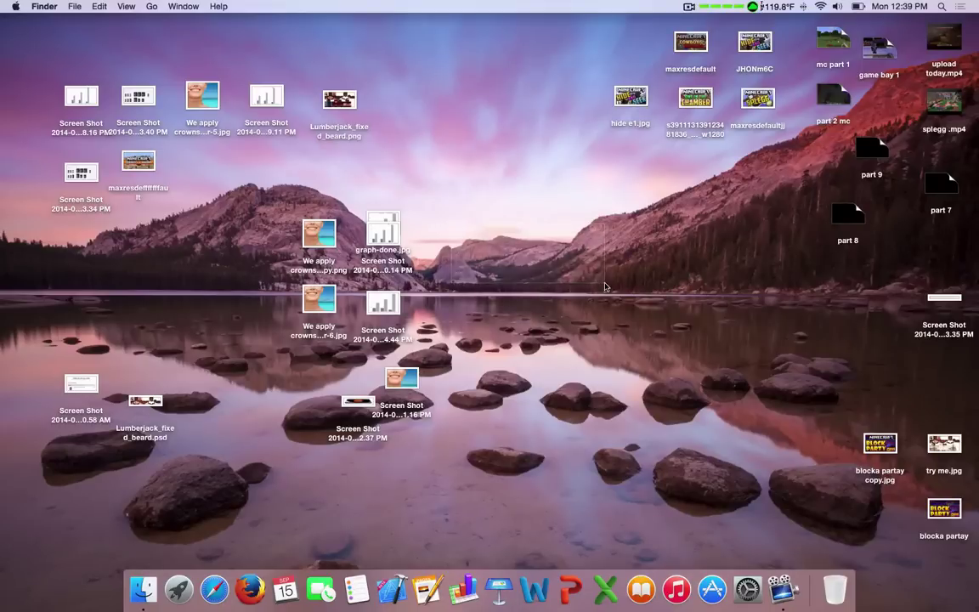